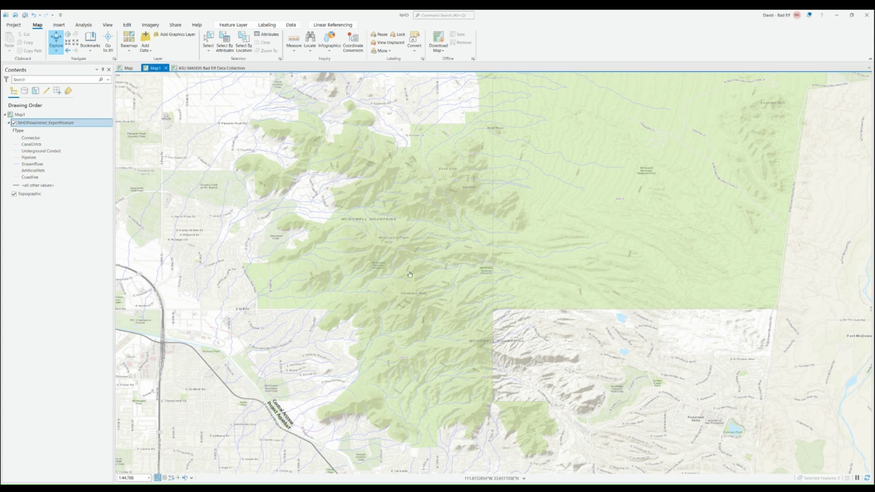
Step: Nudge the map slightly right and open the flowlines layer's properties
{"action": "left_click_drag", "start_coordinate": [338, 247], "coordinate": [347, 248]}
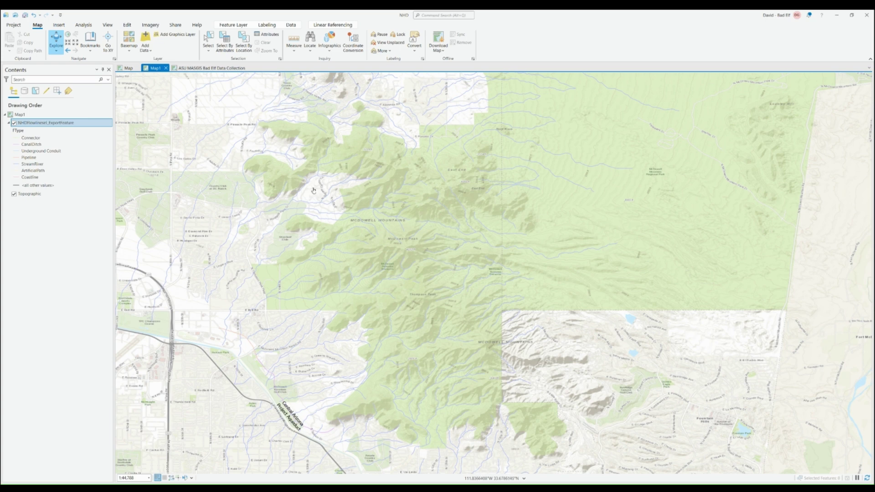
{"action": "right_click", "coordinate": [78, 123]}
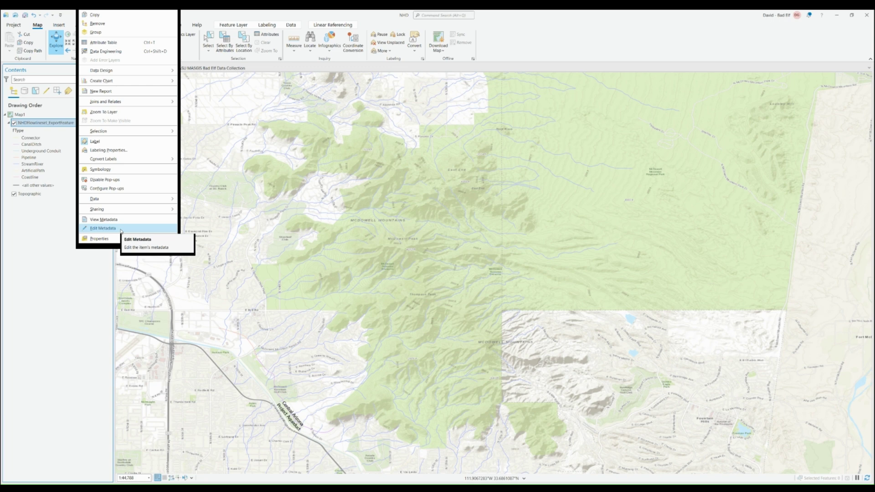
{"action": "left_click", "coordinate": [99, 239]}
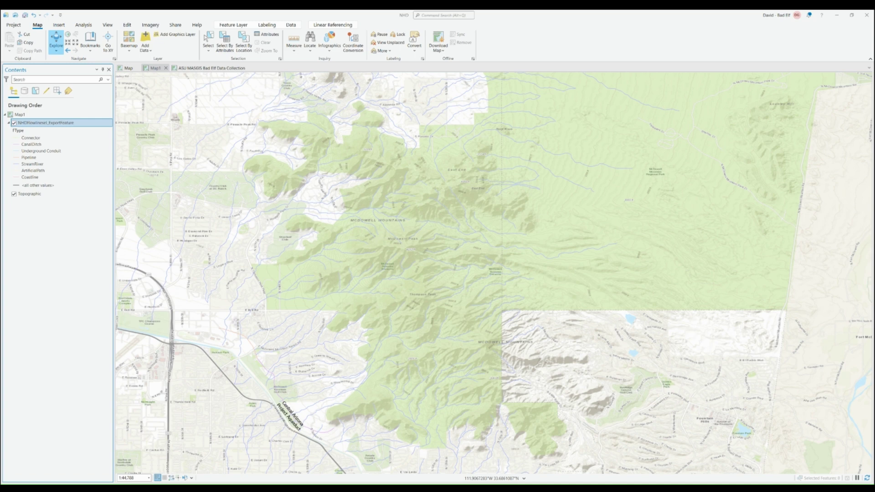
Step: Export the flowlines through Data > Export Features as the projected feature class NHDFlowlinesel_Projected
{"action": "left_click", "coordinate": [443, 279]}
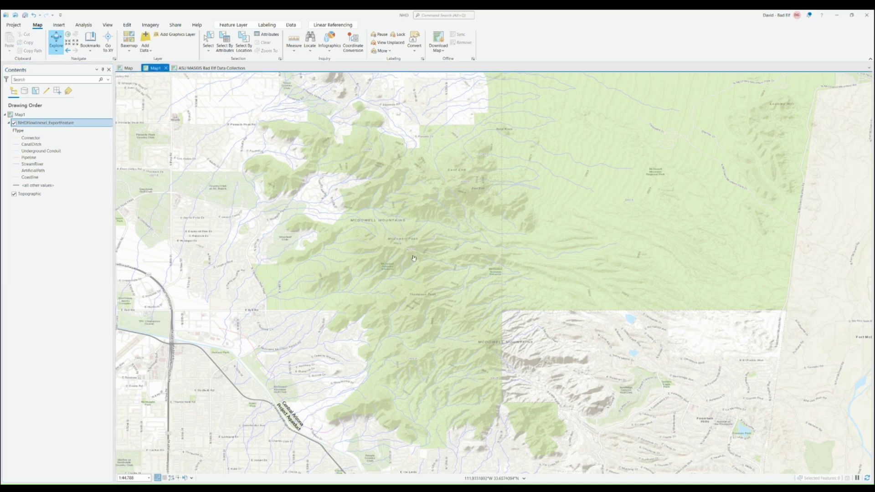
{"action": "right_click", "coordinate": [83, 125]}
{"action": "mouse_move", "coordinate": [134, 199]}
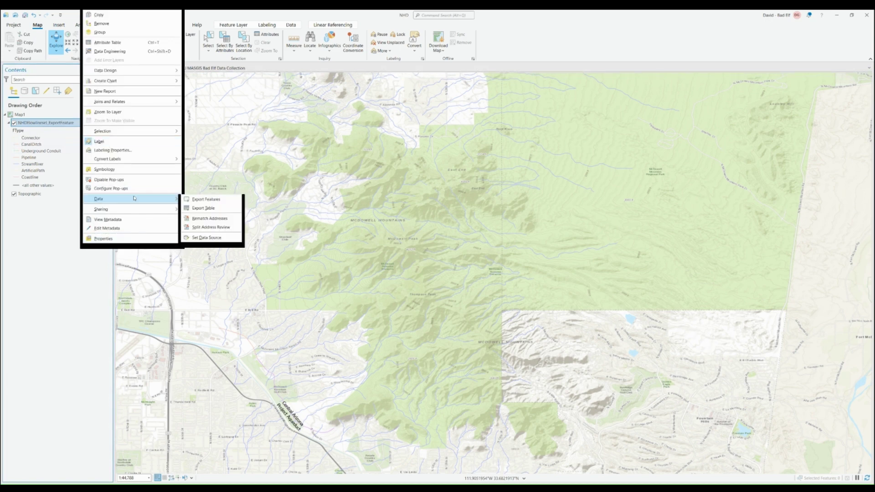
{"action": "left_click", "coordinate": [195, 199]}
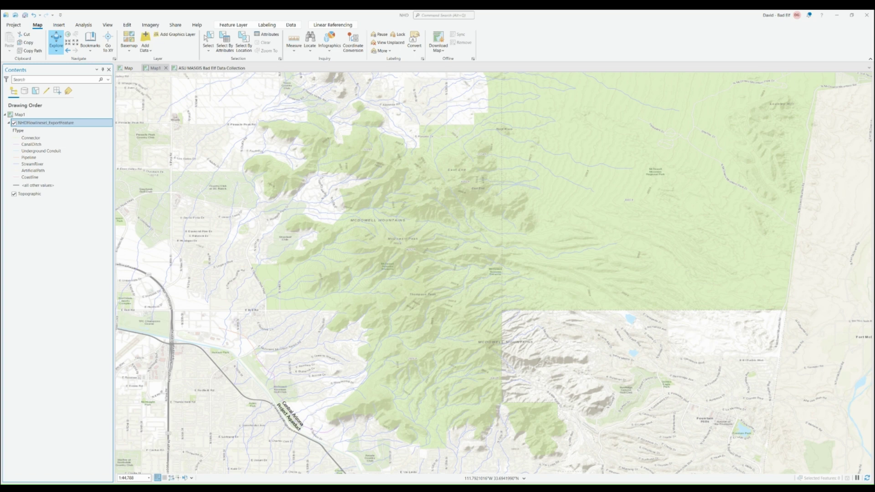
{"action": "left_click", "coordinate": [488, 338]}
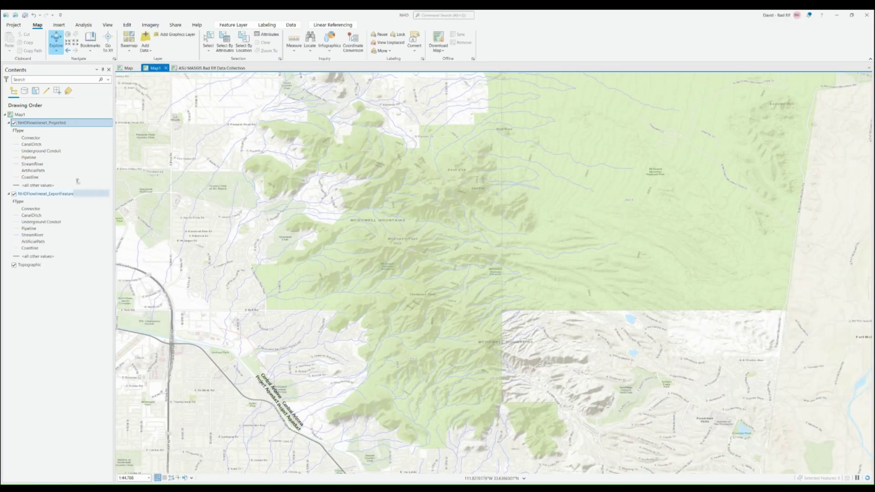
Step: Remove NHDFlowlinesel_ExportFeature from Contents and pan the map slightly right
{"action": "right_click", "coordinate": [57, 193]}
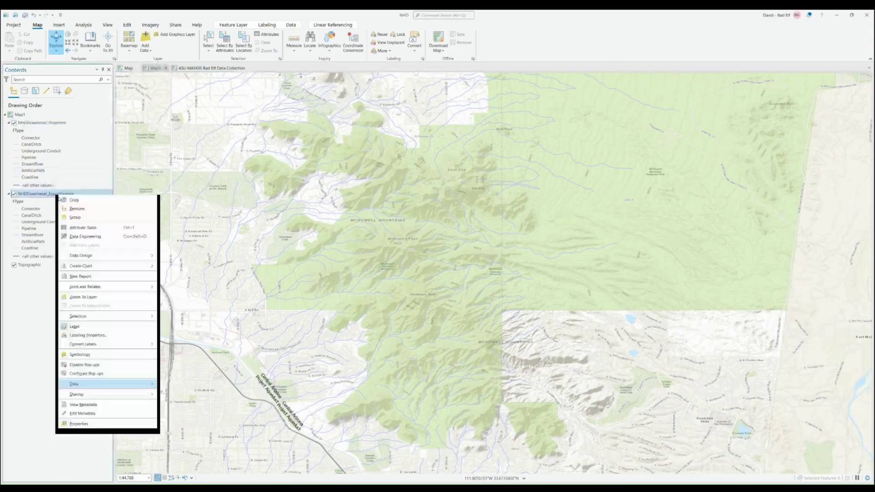
{"action": "left_click", "coordinate": [93, 211]}
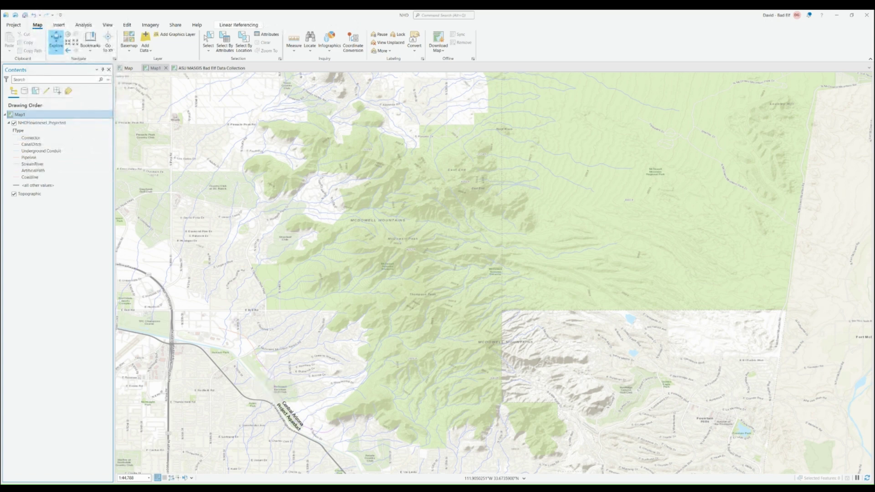
{"action": "left_click", "coordinate": [471, 249]}
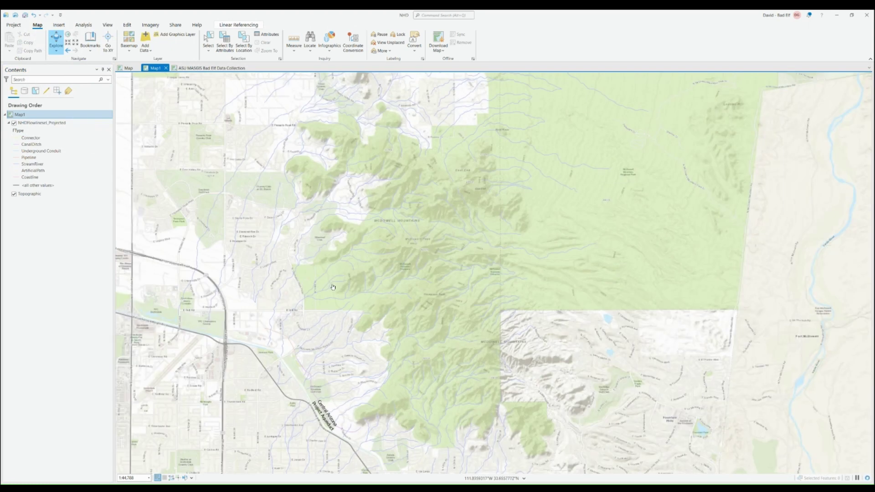
{"action": "left_click_drag", "start_coordinate": [358, 269], "coordinate": [375, 270]}
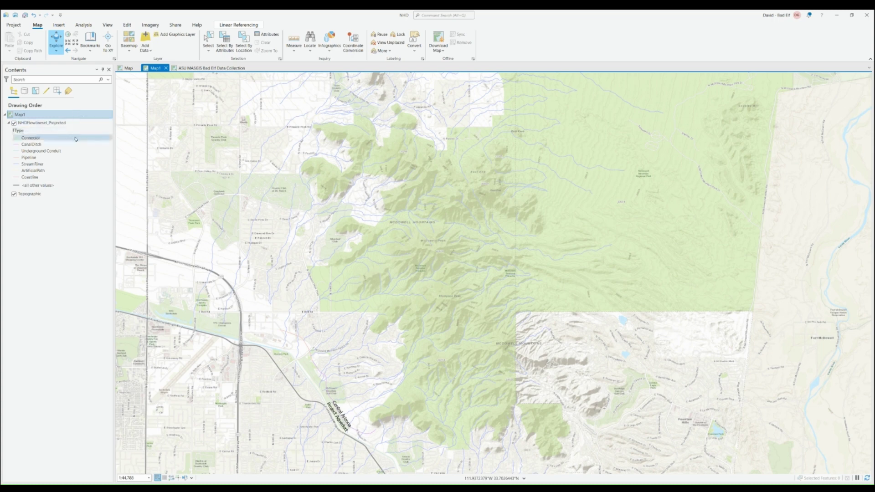
Step: Share NHDFlowlinesel_Projected as a web layer with Layer Type Vector Tile and folder bridgeport
{"action": "right_click", "coordinate": [59, 122]}
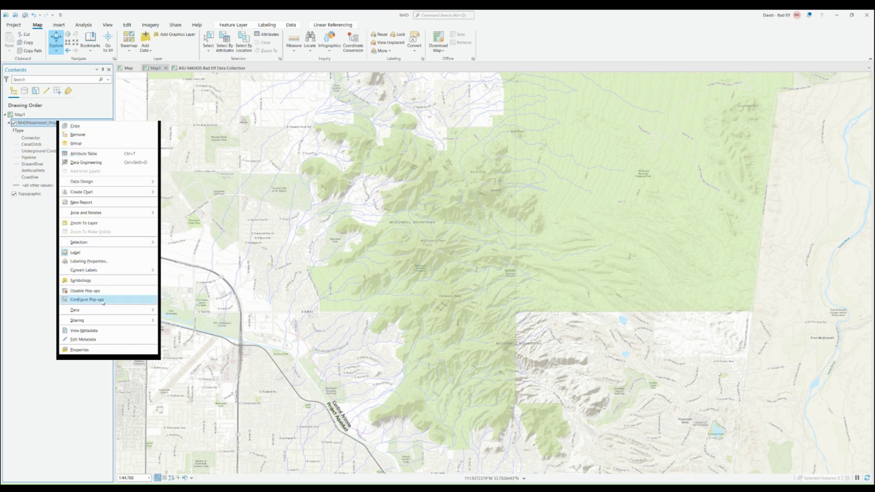
{"action": "mouse_move", "coordinate": [111, 312]}
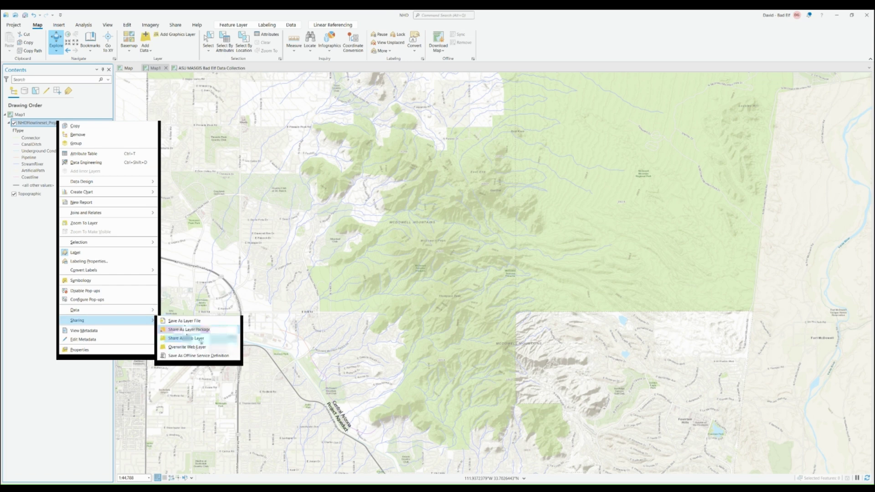
{"action": "left_click", "coordinate": [201, 338]}
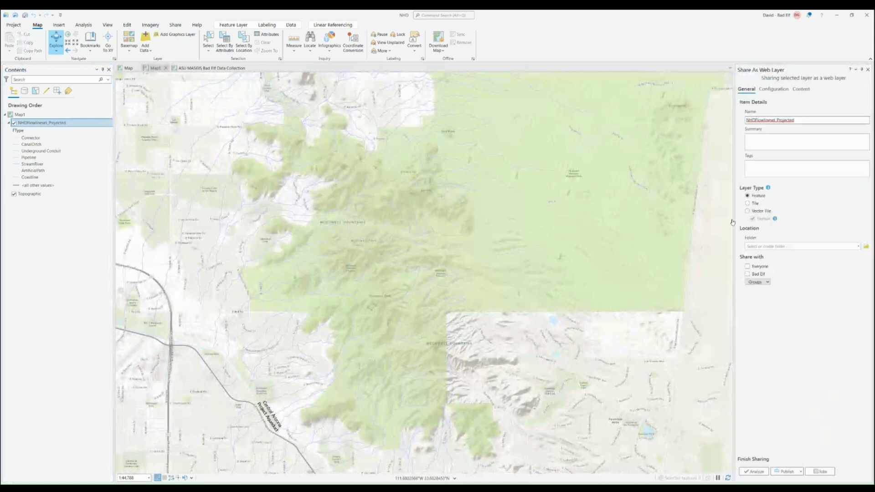
{"action": "left_click_drag", "start_coordinate": [432, 248], "coordinate": [380, 241]}
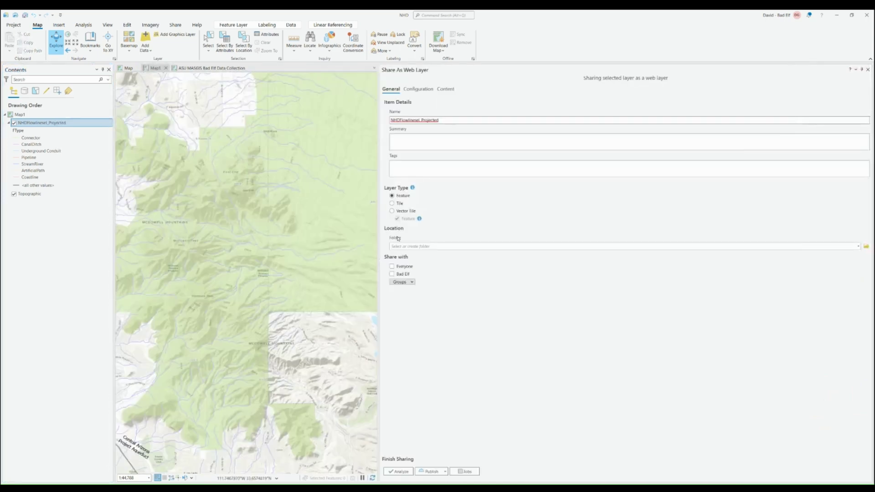
{"action": "left_click", "coordinate": [391, 211]}
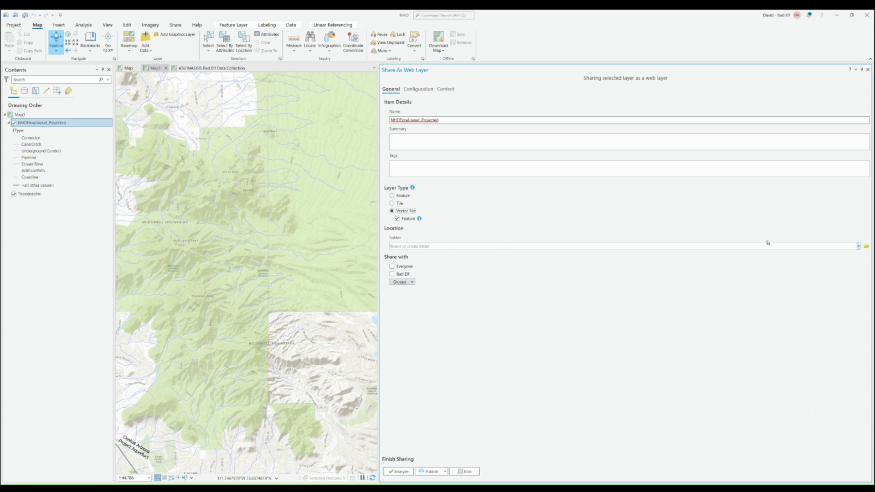
{"action": "left_click", "coordinate": [858, 246]}
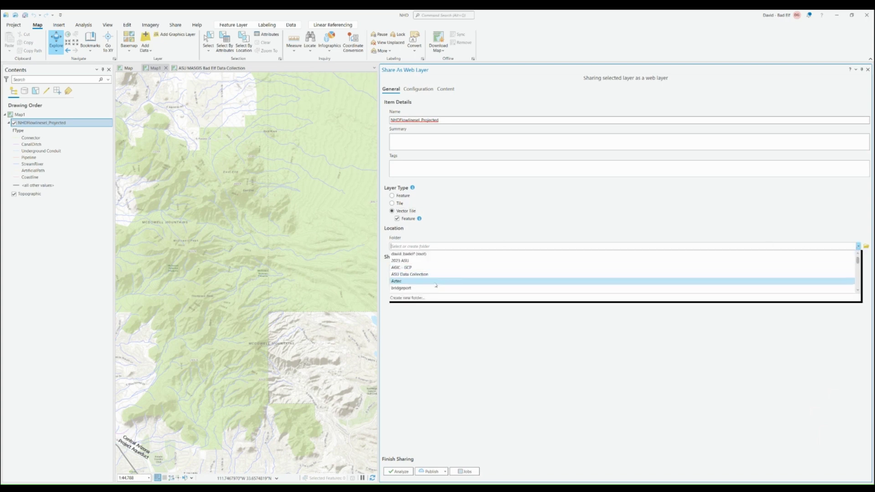
{"action": "left_click", "coordinate": [435, 288]}
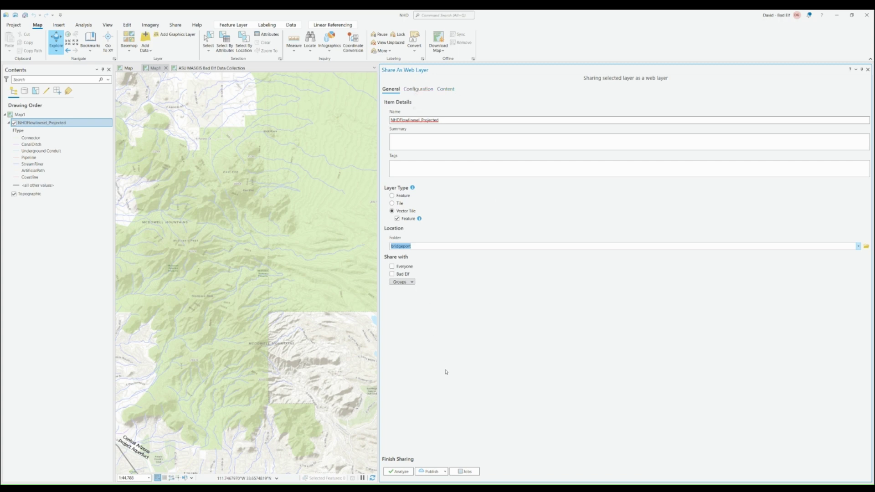
Step: Analyze, fix the 00374 unique-ID error with Auto-Assign IDs Sequentially, then Publish
{"action": "left_click", "coordinate": [400, 471]}
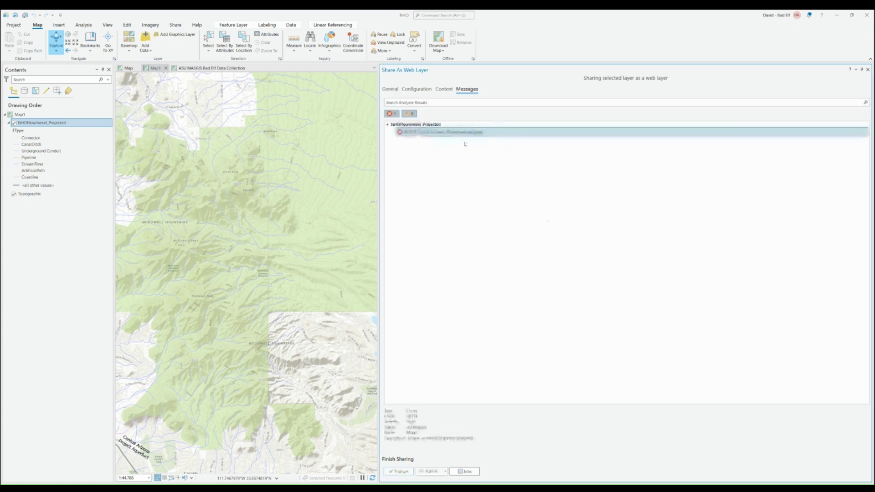
{"action": "right_click", "coordinate": [488, 133]}
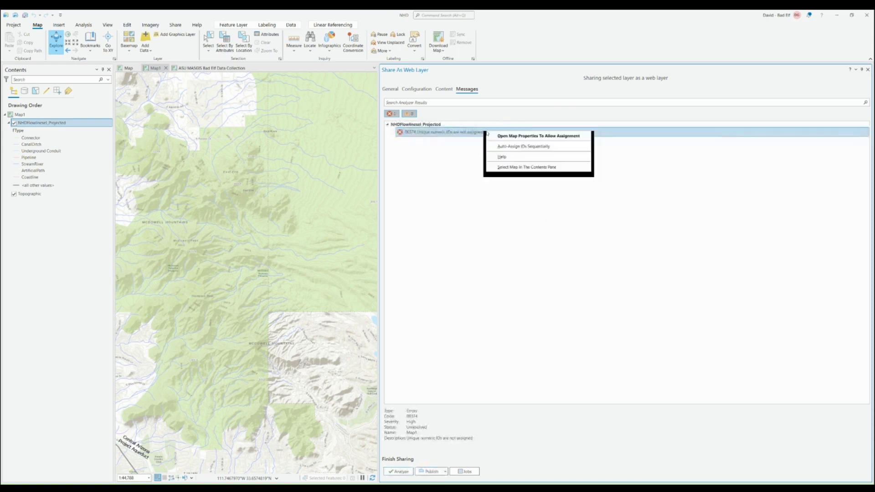
{"action": "left_click", "coordinate": [506, 146]}
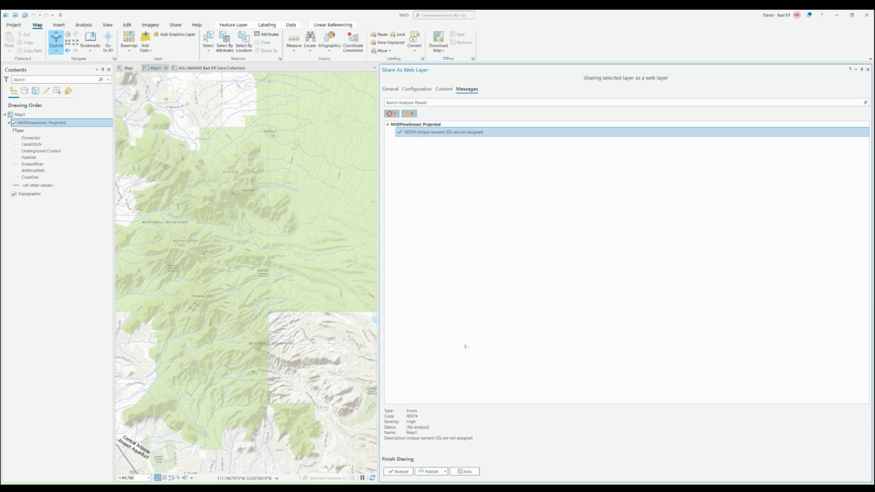
{"action": "left_click", "coordinate": [431, 471]}
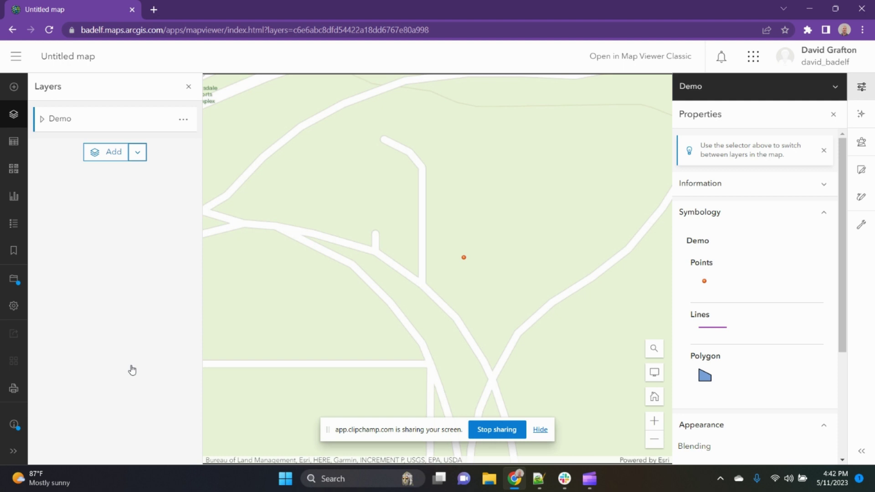
Step: Use the keyboard to choose Browse layers from the Add menu
{"action": "key", "text": "Return"}
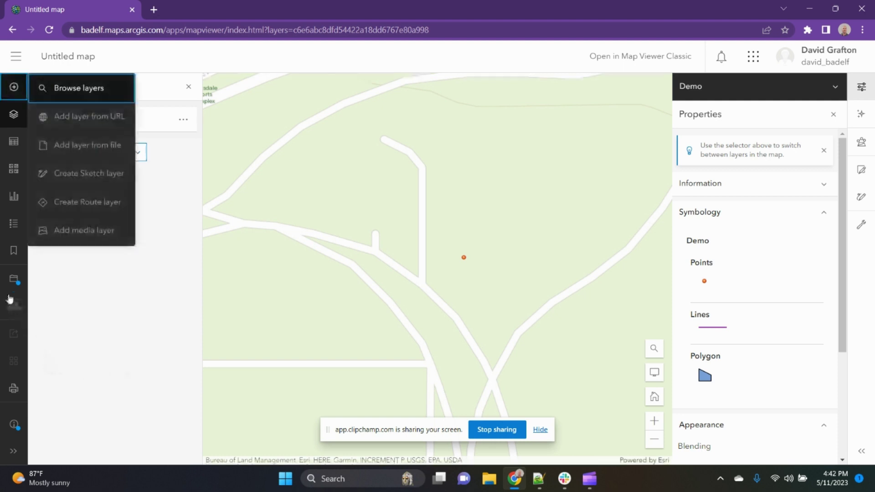
{"action": "key", "text": "Down"}
{"action": "key", "text": "Down"}
{"action": "key", "text": "Up"}
{"action": "key", "text": "Up"}
{"action": "key", "text": "Return"}
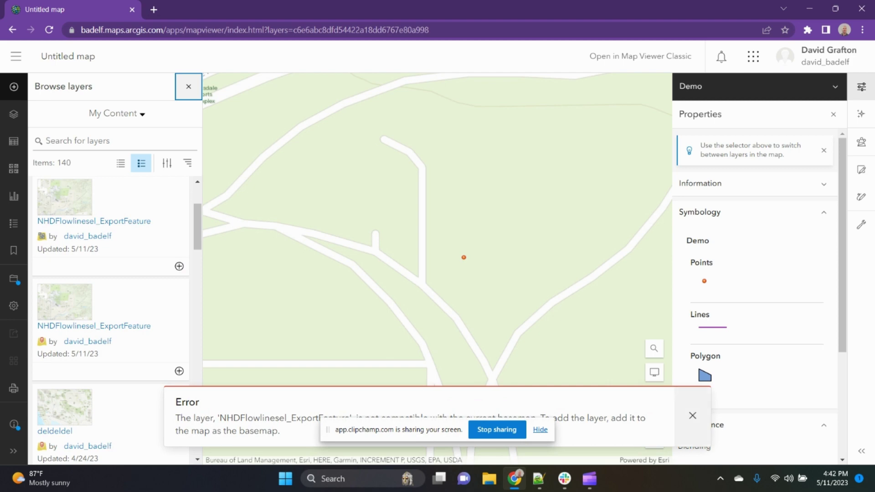
Step: Add the NHDFlowlinesel_ExportFeature tile layer to the map and use it as the basemap
{"action": "left_click", "coordinate": [80, 434]}
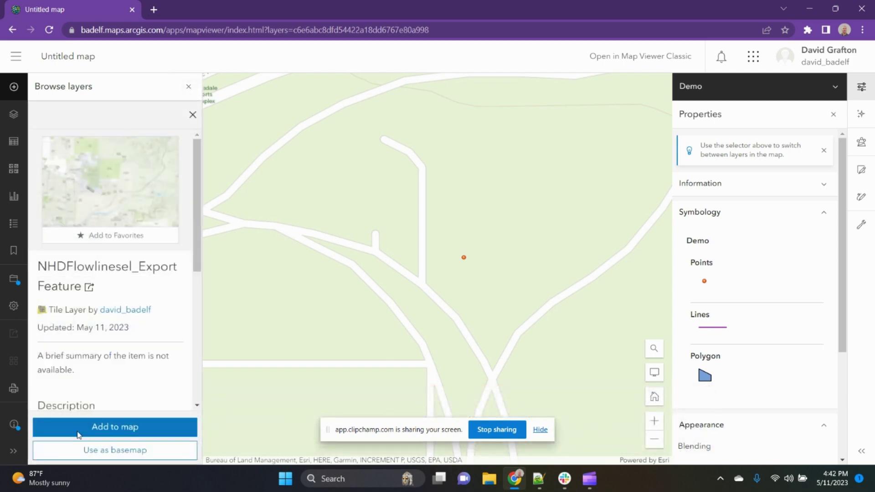
{"action": "scroll", "coordinate": [114, 273], "scroll_direction": "down", "scroll_amount": 5}
{"action": "left_click", "coordinate": [115, 450]}
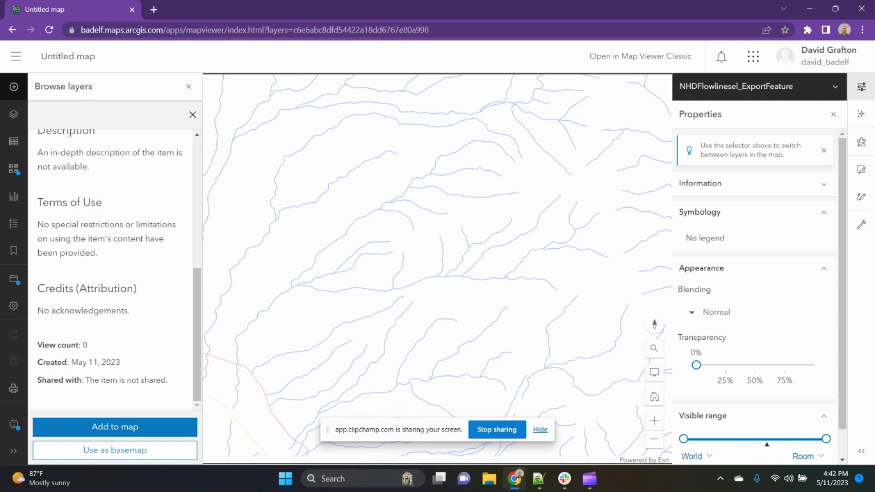
{"action": "mouse_move", "coordinate": [590, 478]}
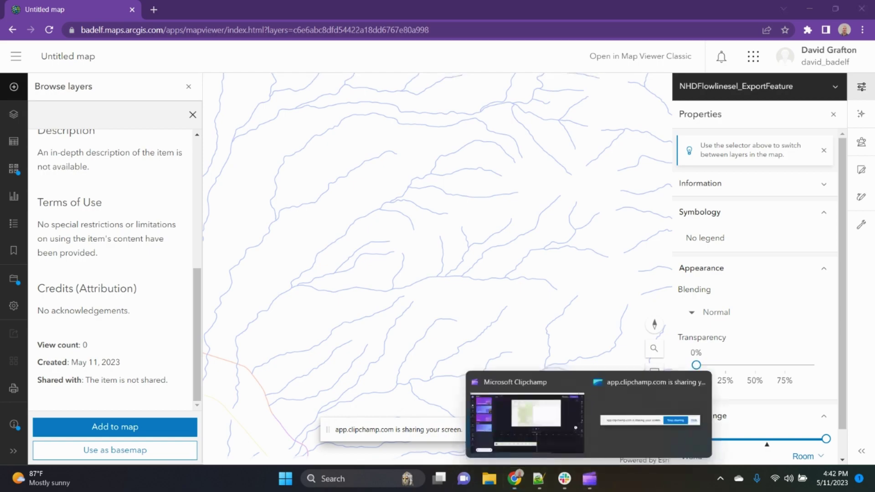